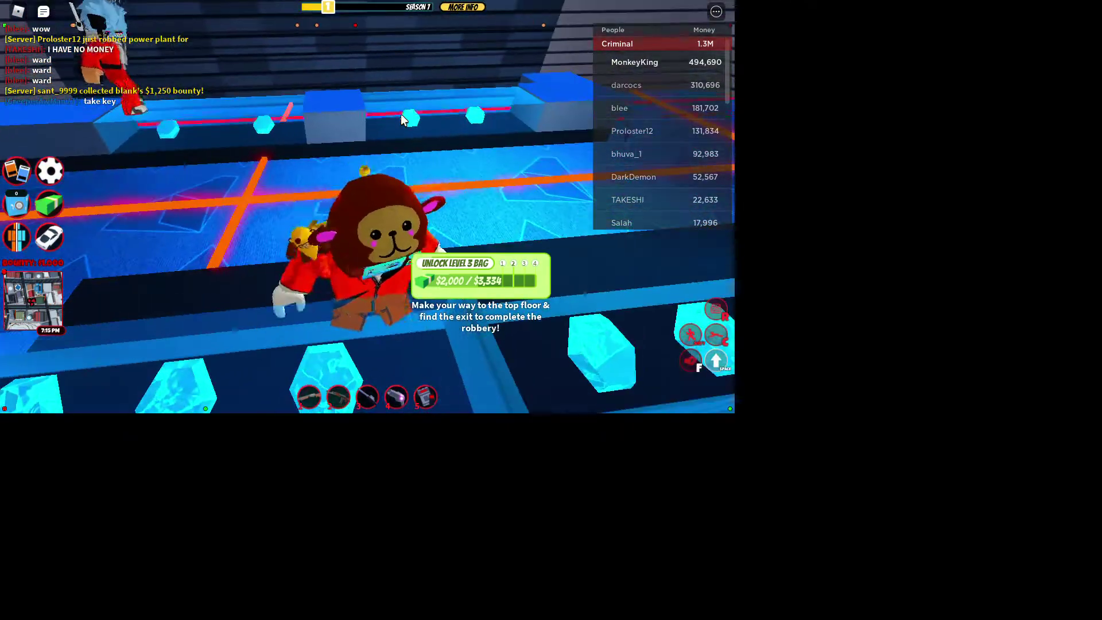
Step: Grab the remaining jewels on the blue display platforms until the bag reads $3,334 / $3,334
key(w)
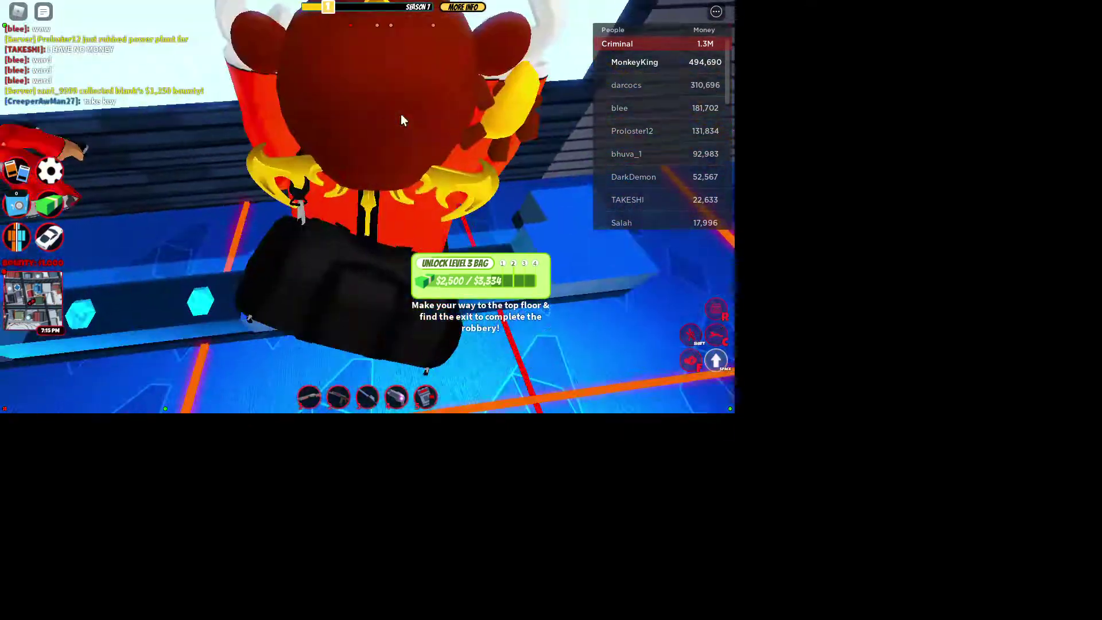
key(w)
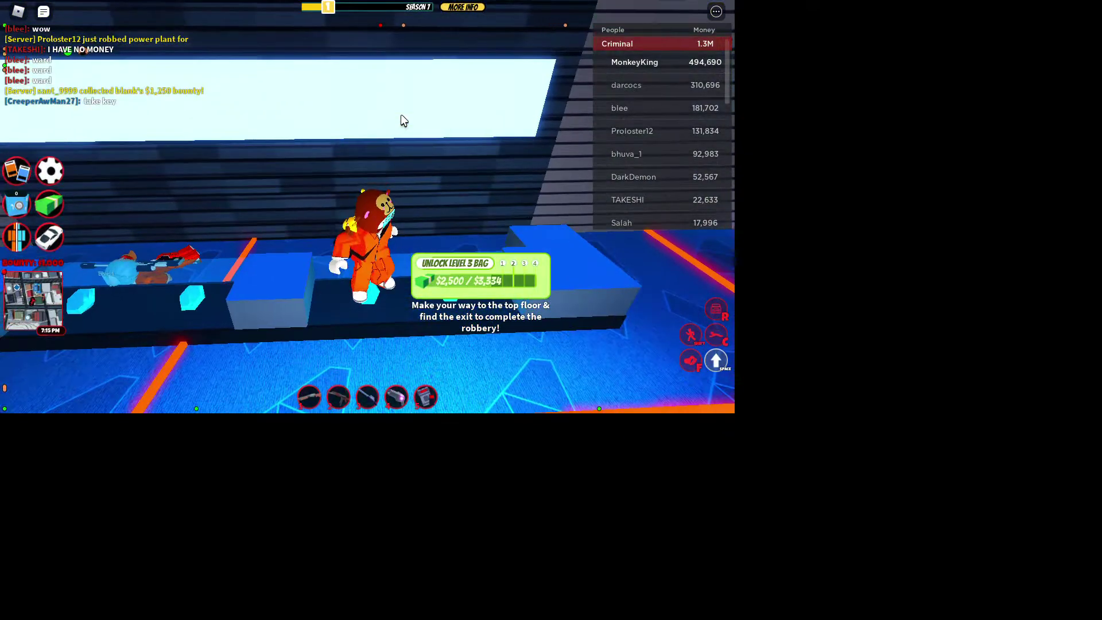
key(w)
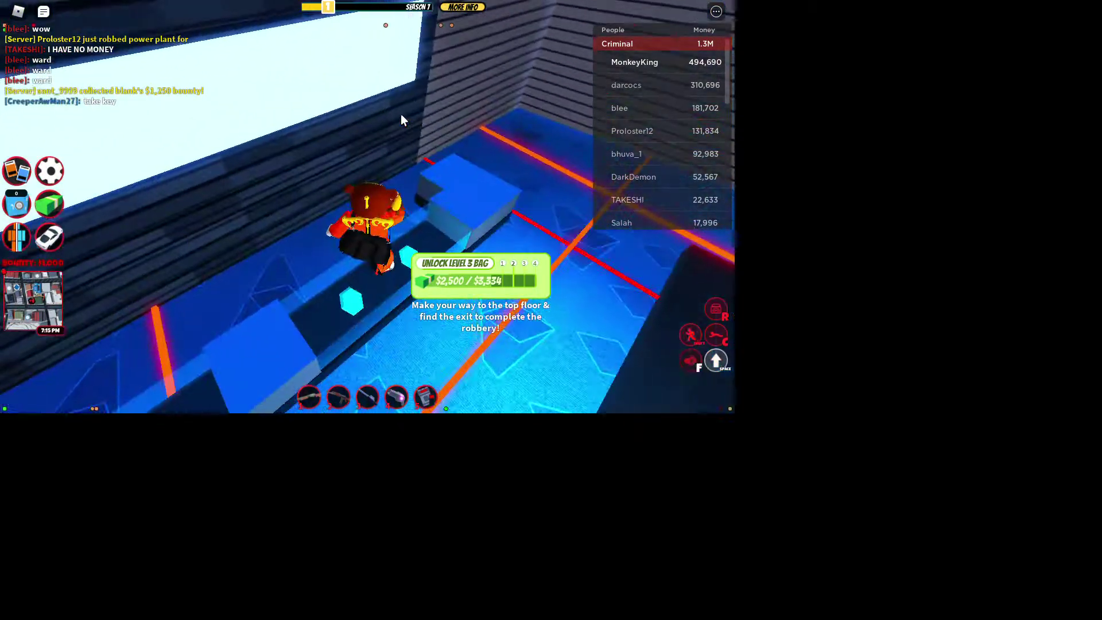
key(w)
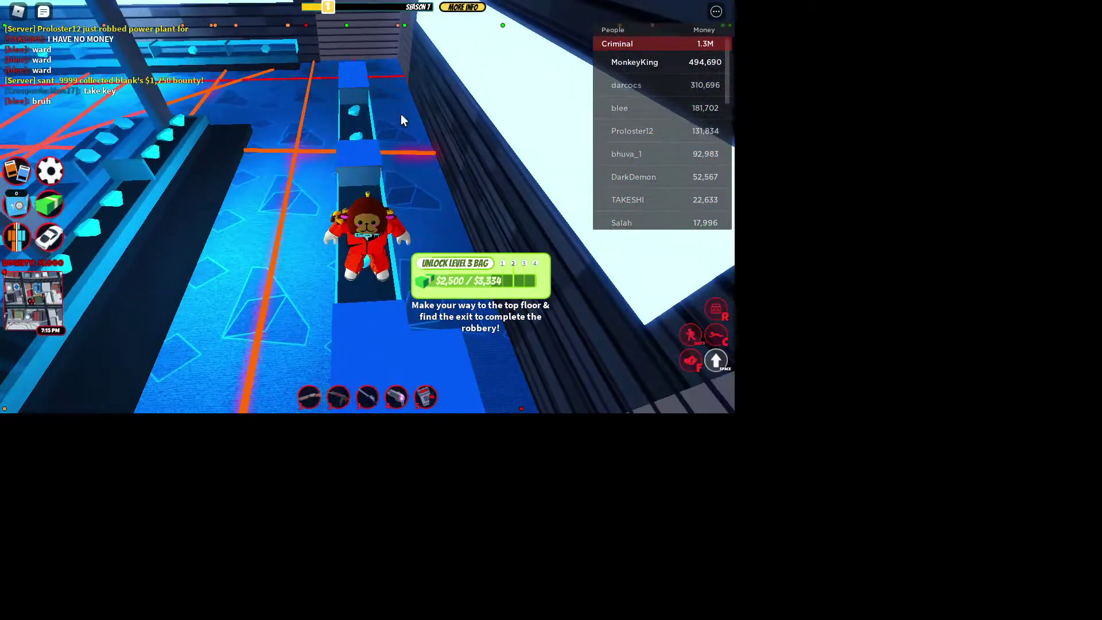
key(w)
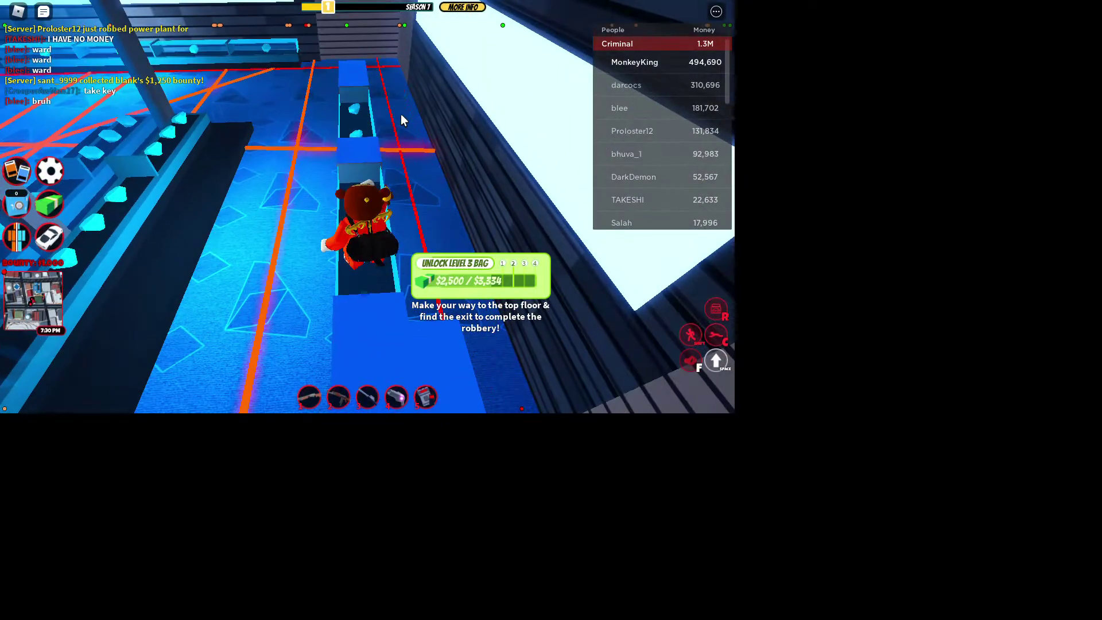
key(w)
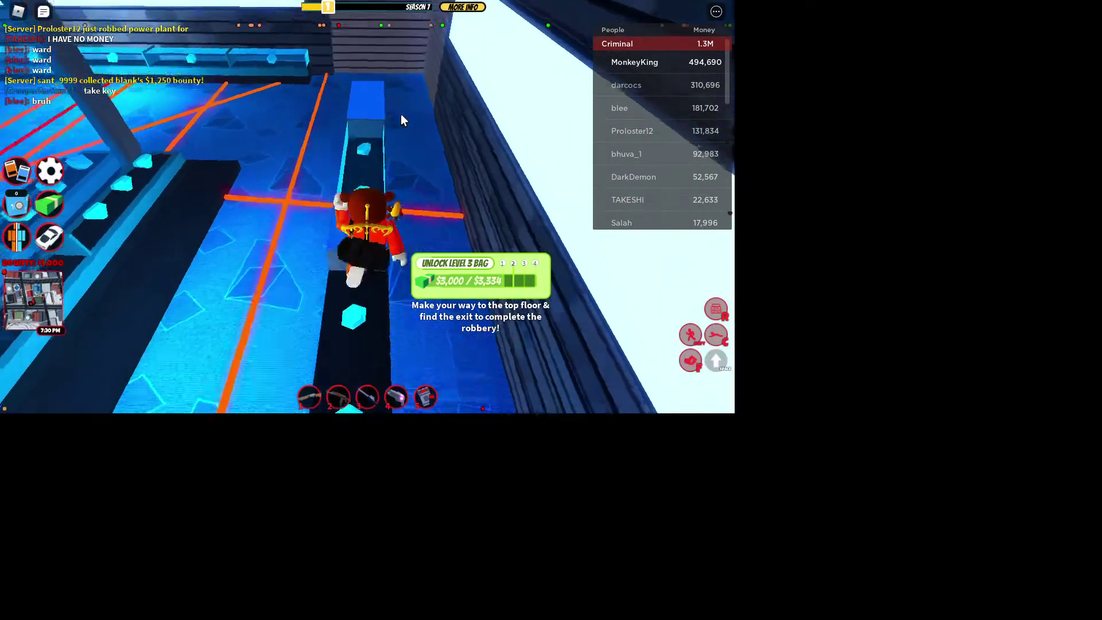
key(w)
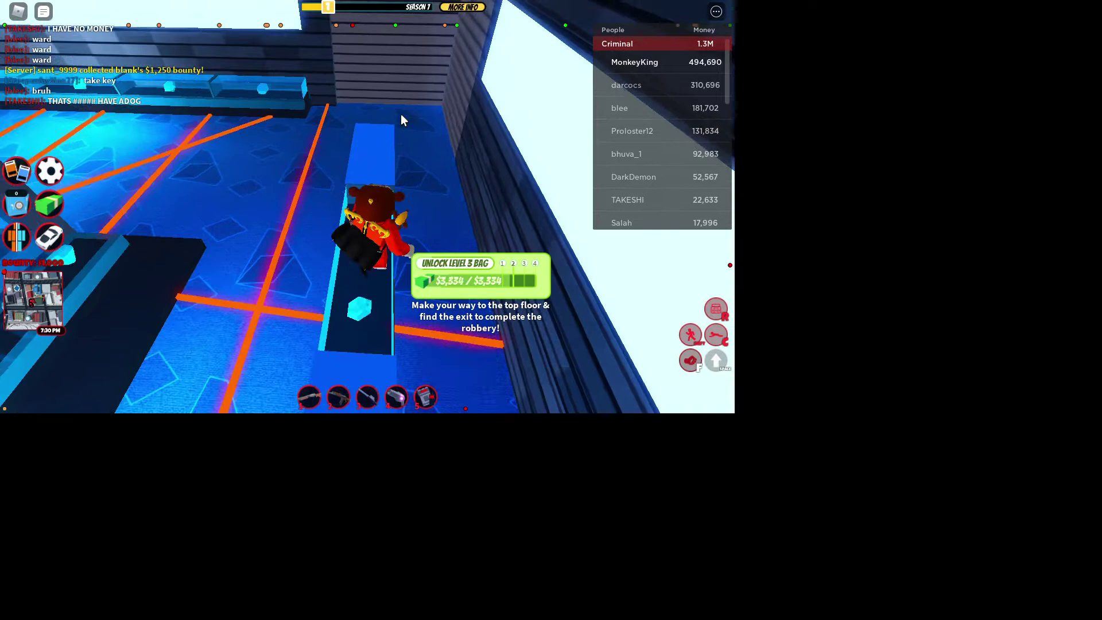
Step: Leave the display platform, cross the laser floor, and get onto the narrow wall walkway
key(w)
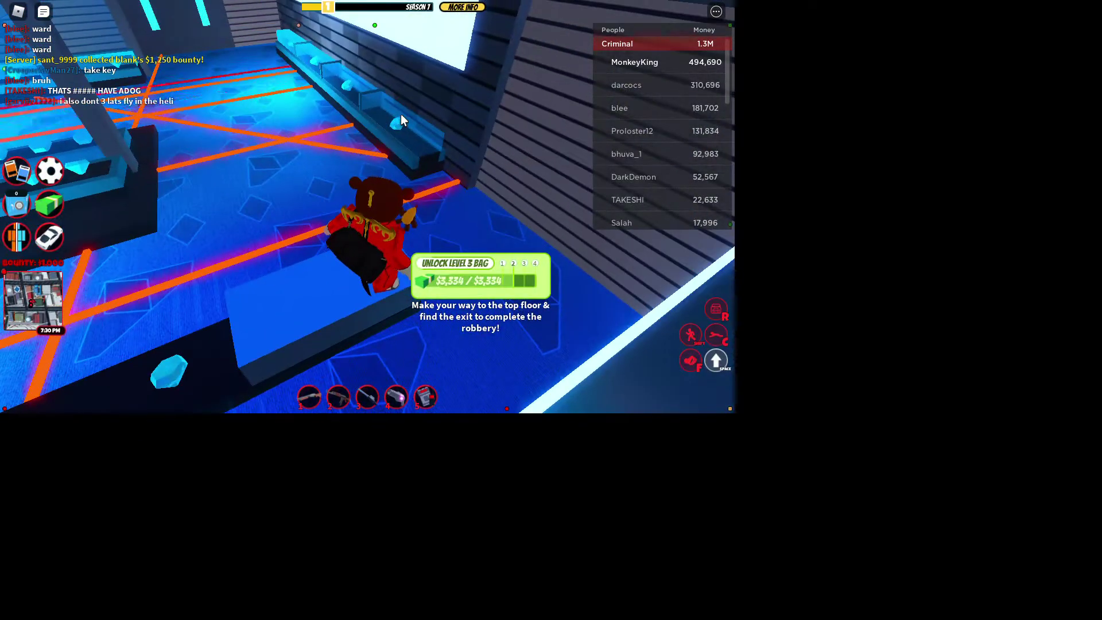
key(w)
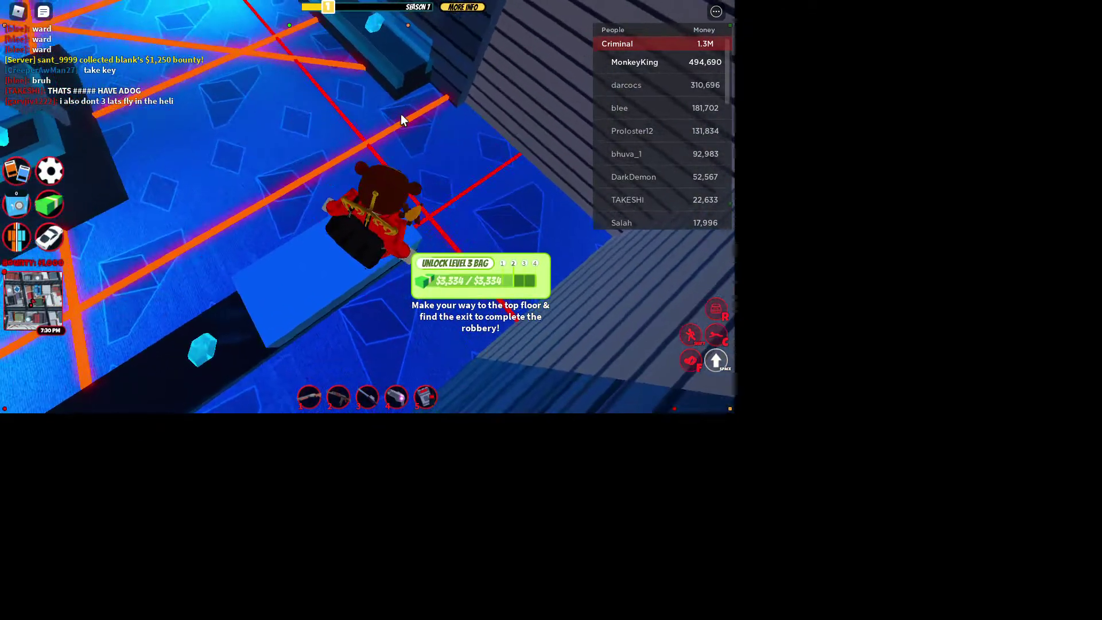
key(w)
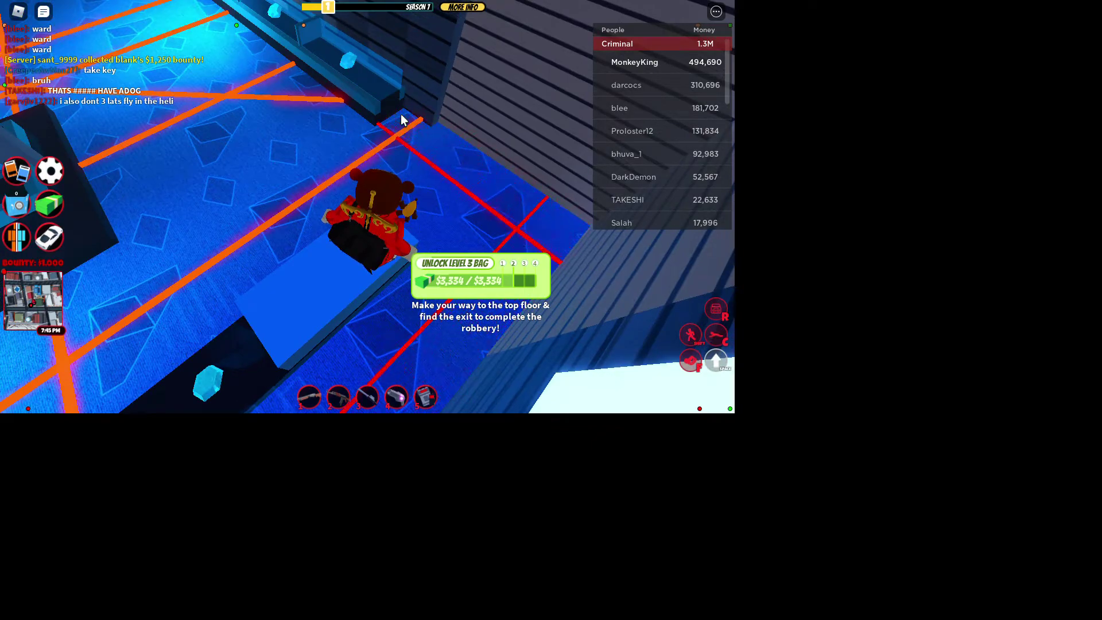
key(w)
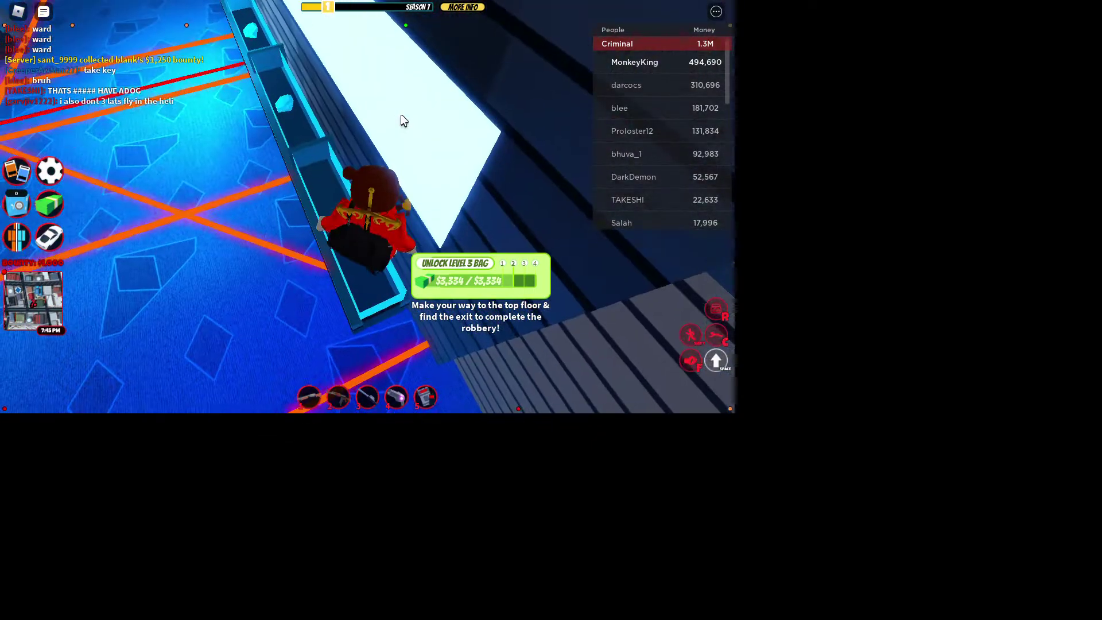
key(w)
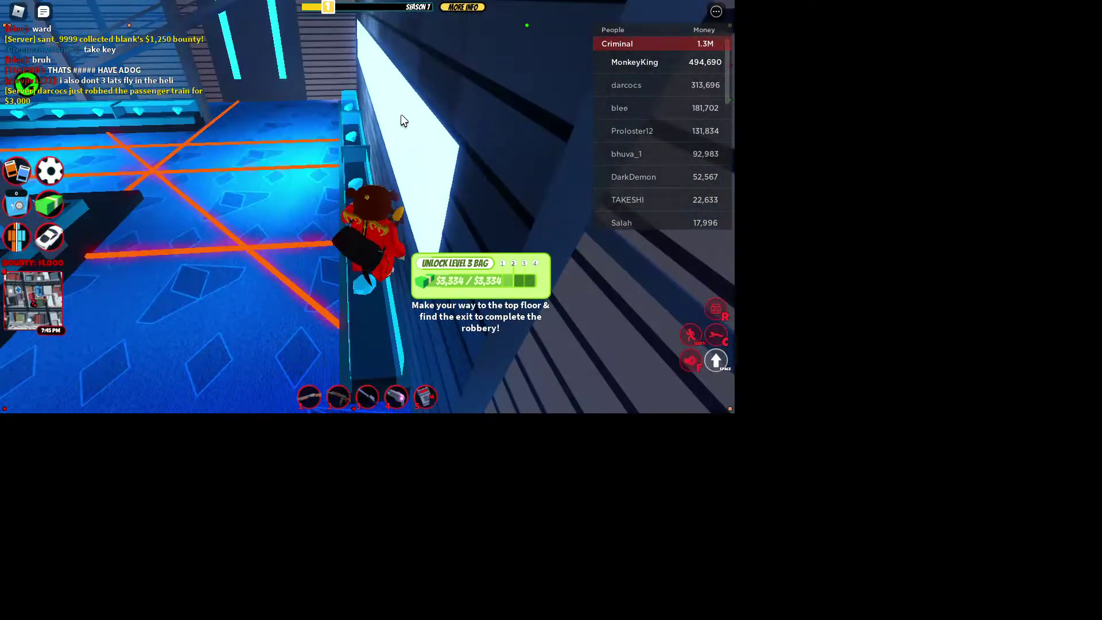
key(w)
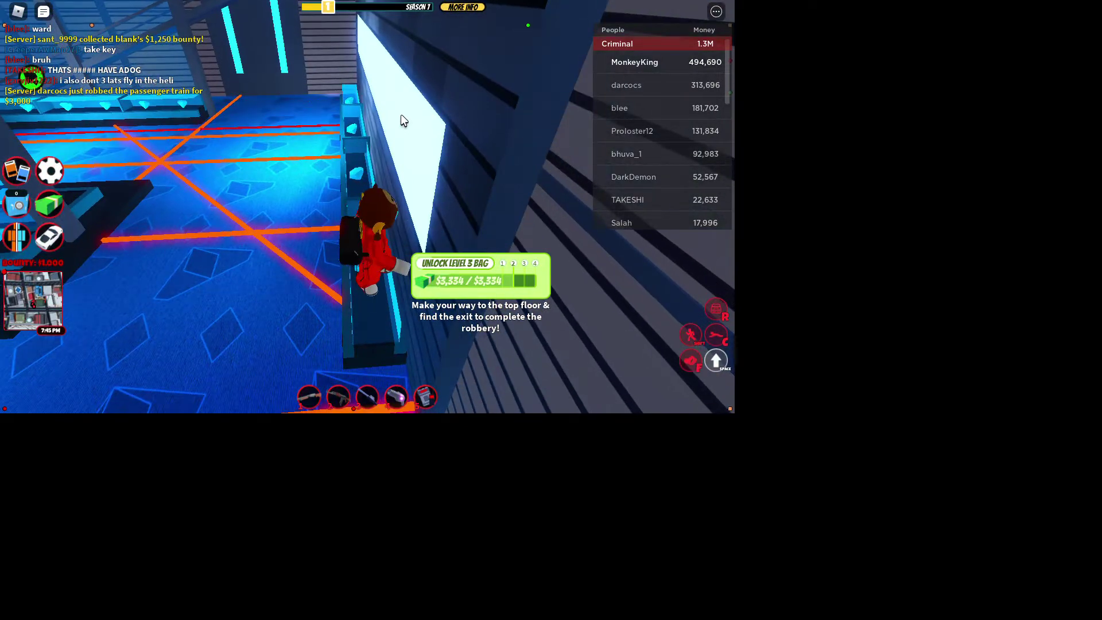
Step: Follow the wall ledge sections and jump up to the ramp toward the upper doorway
key(w)
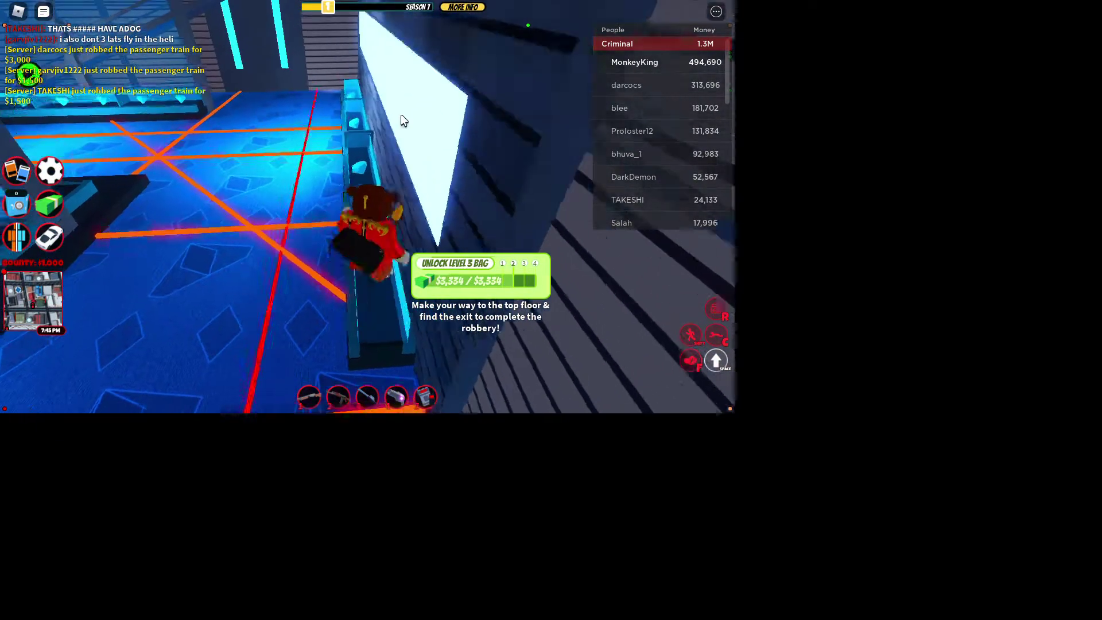
key(w)
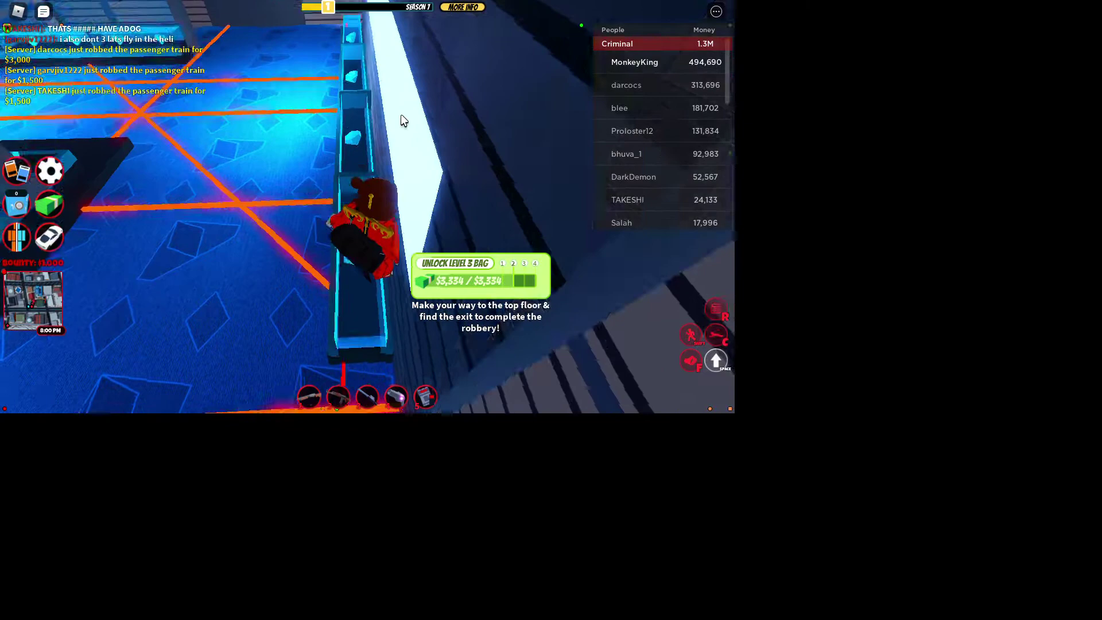
key(w)
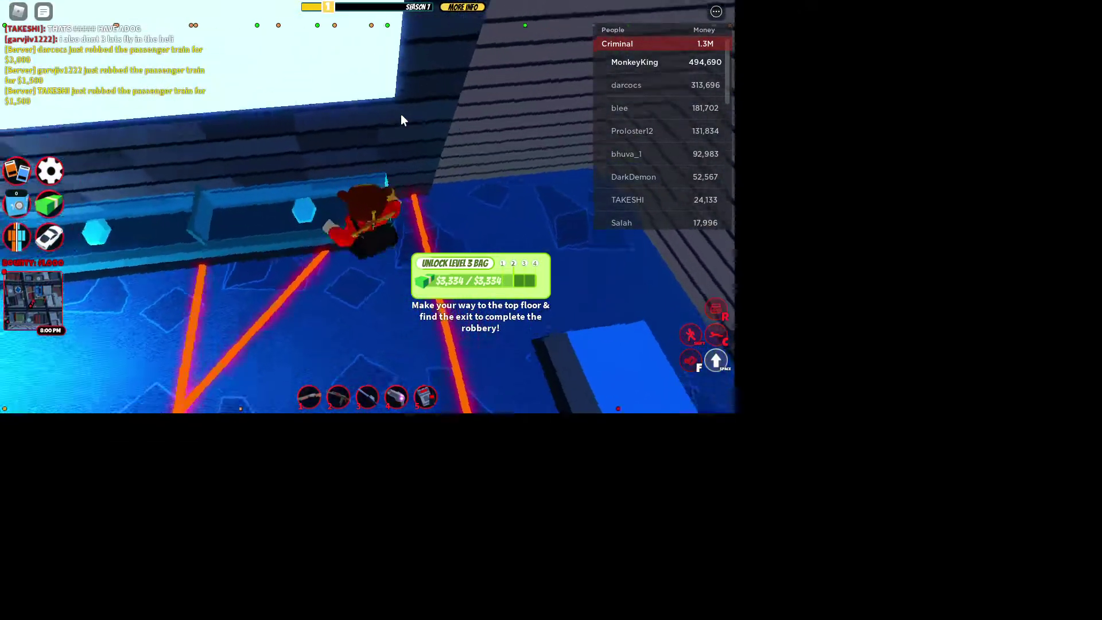
key(w)
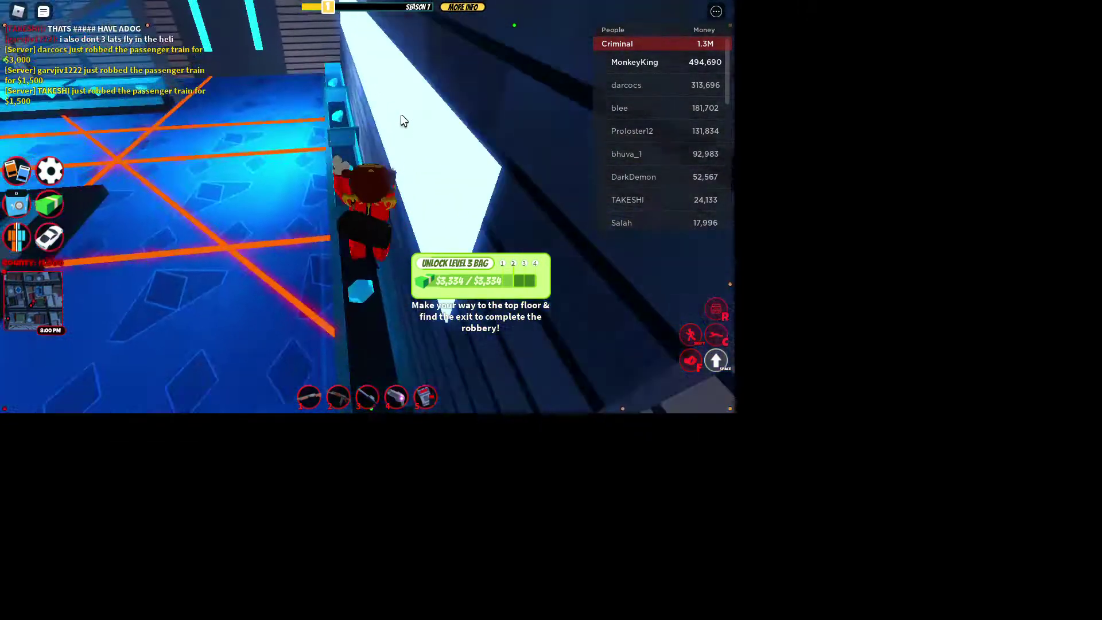
key(w)
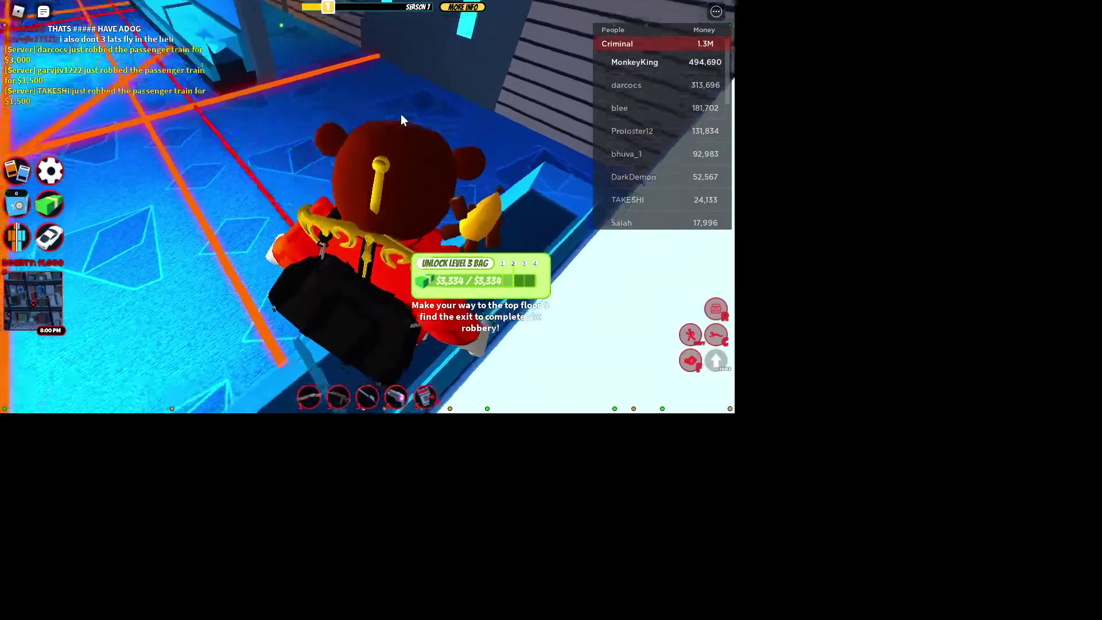
key(w)
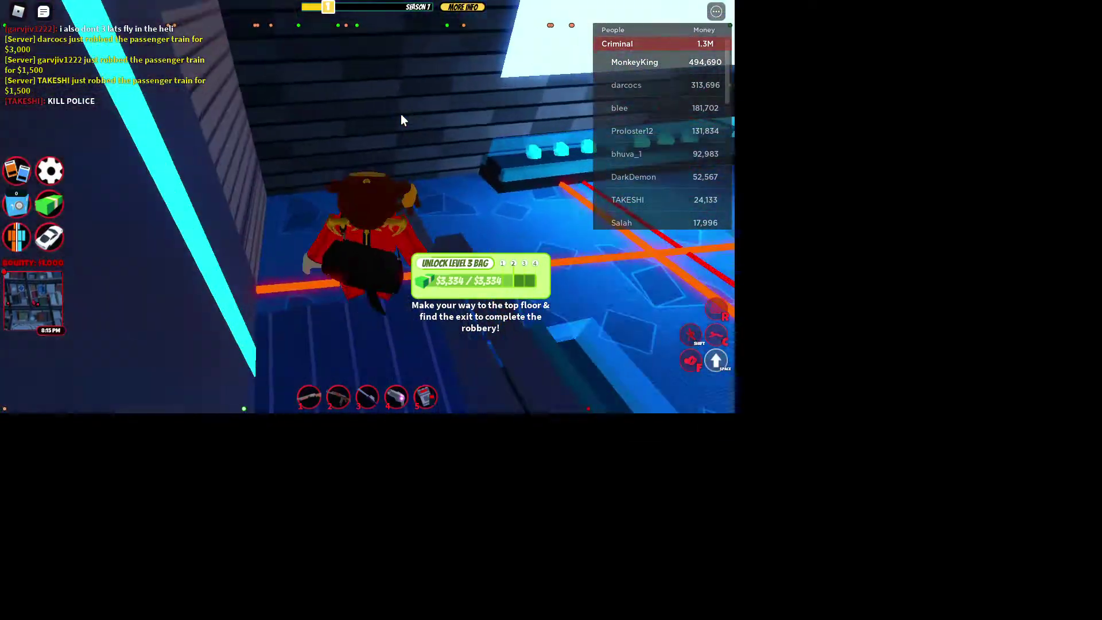
Step: Run past the jewelry counters and up the ramp to the next floor
key(w)
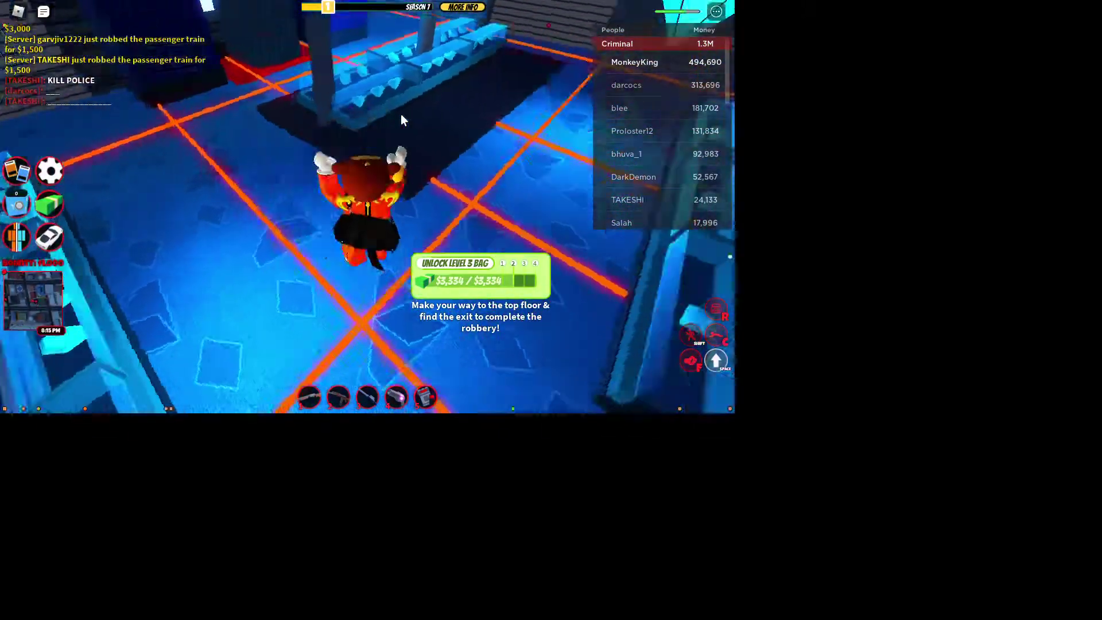
key(w)
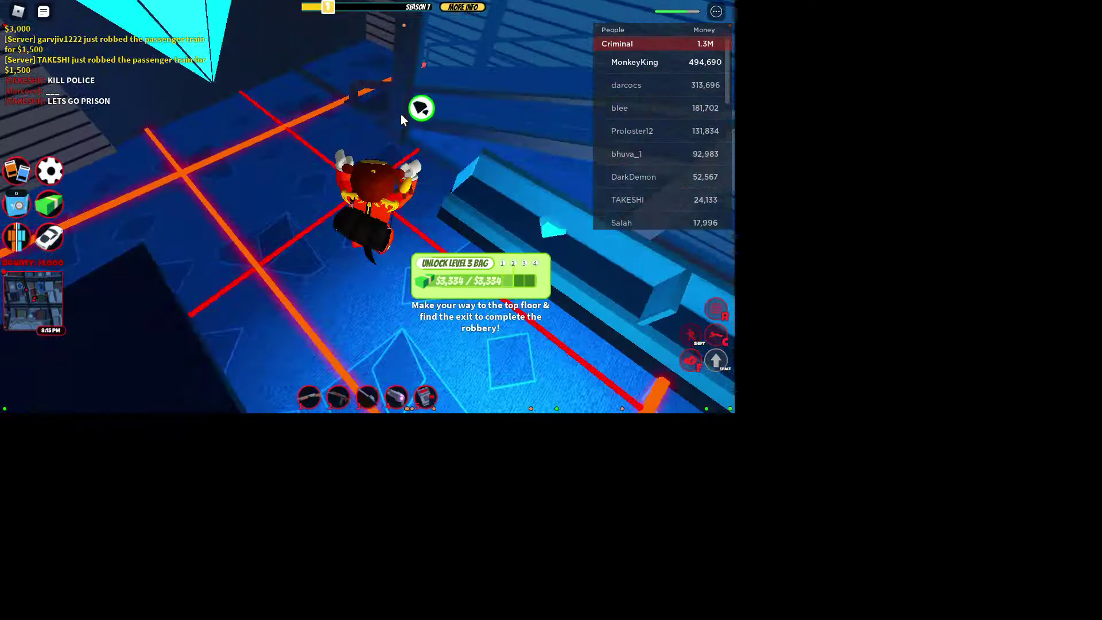
key(w)
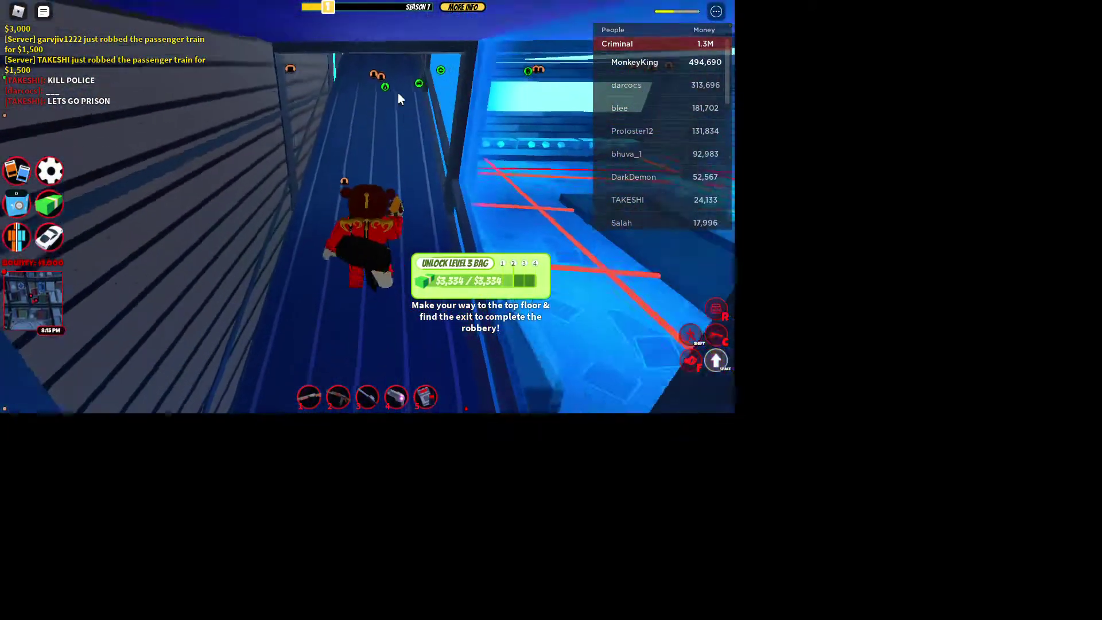
key(w)
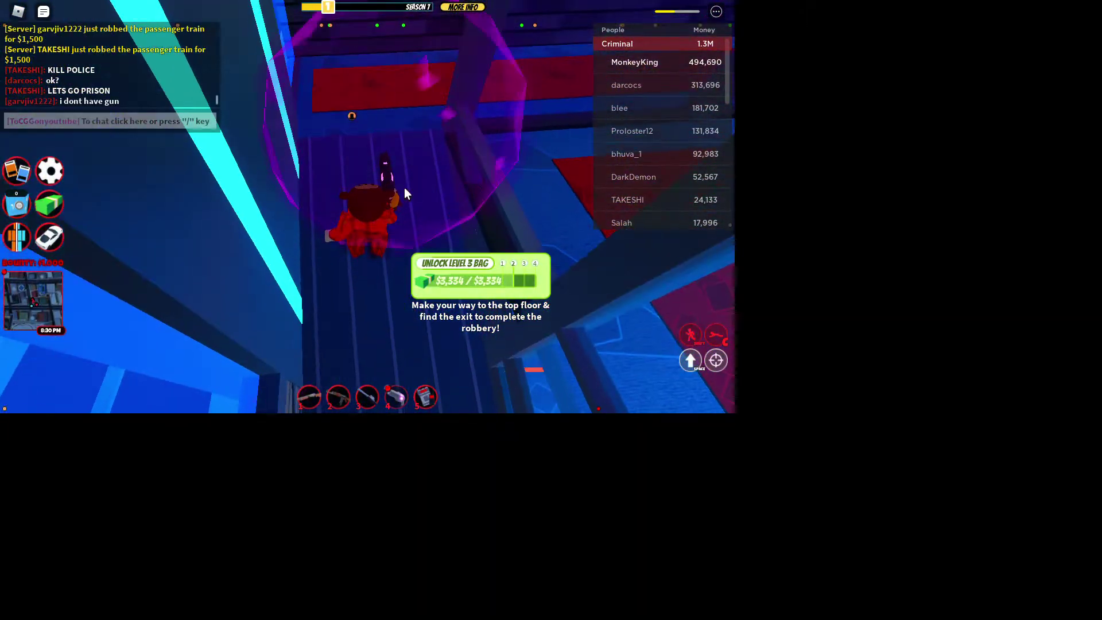
key(w)
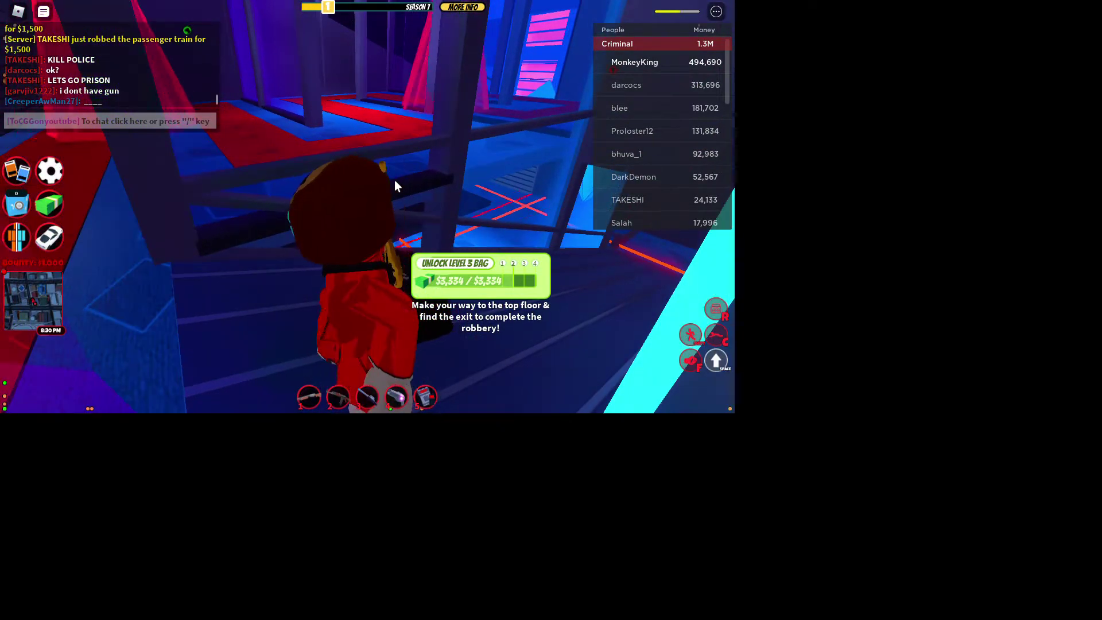
key(w)
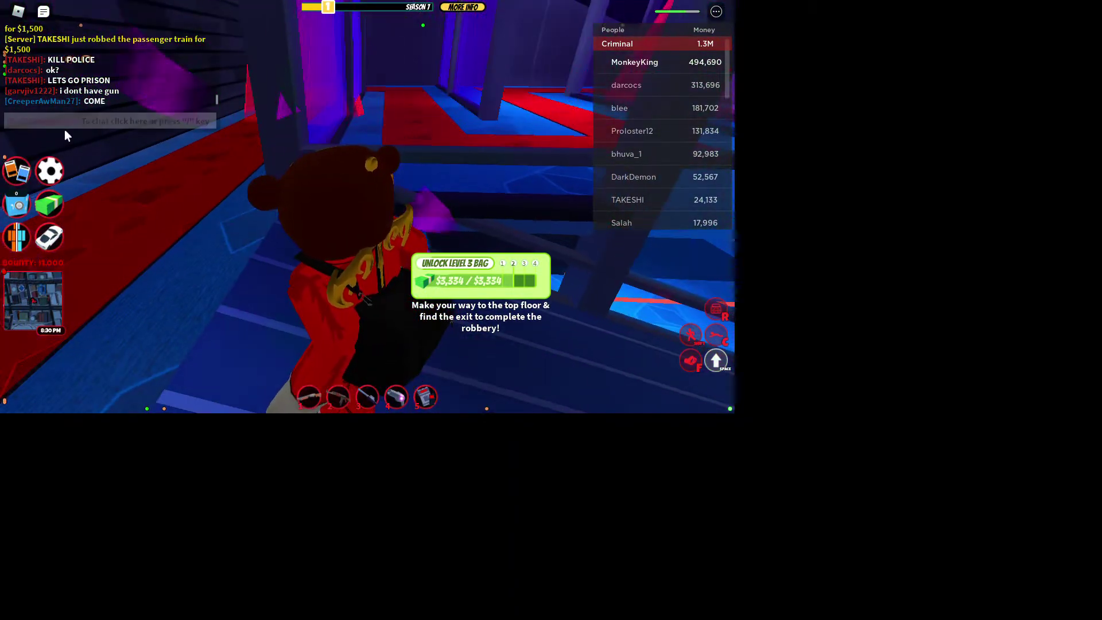
Step: Walk the red-carpet corridors and landing toward the glass-walled shaft
key(w)
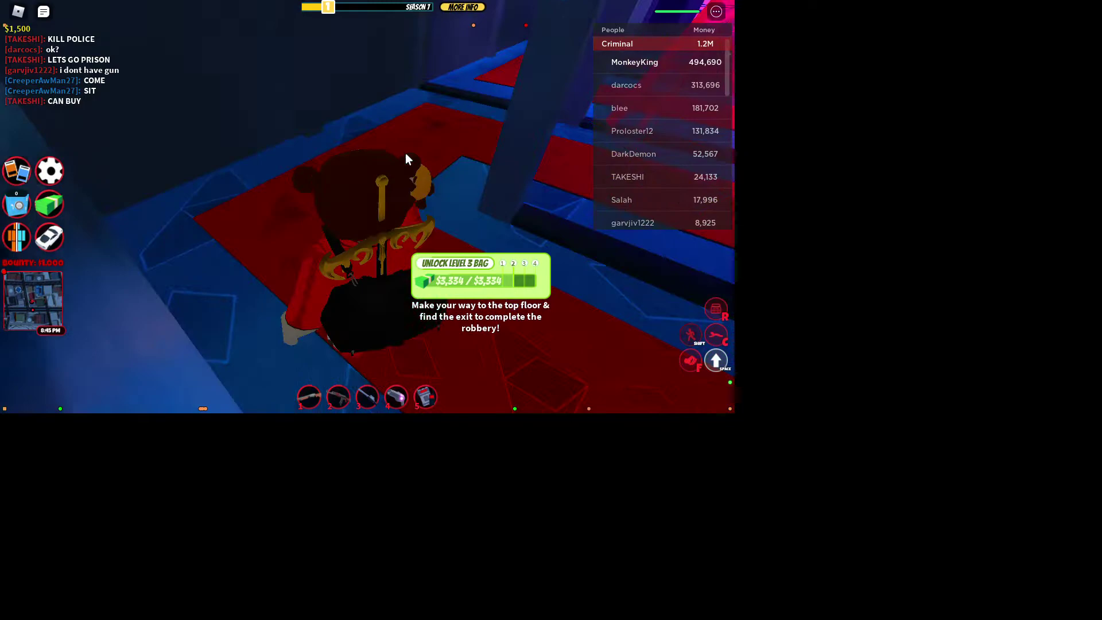
key(w)
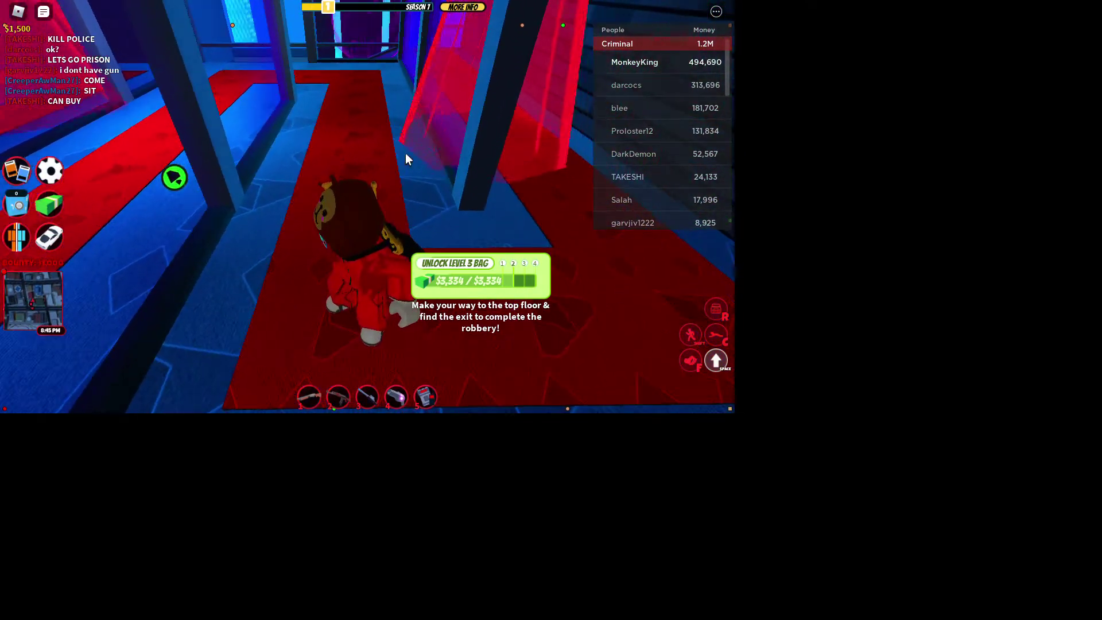
key(w)
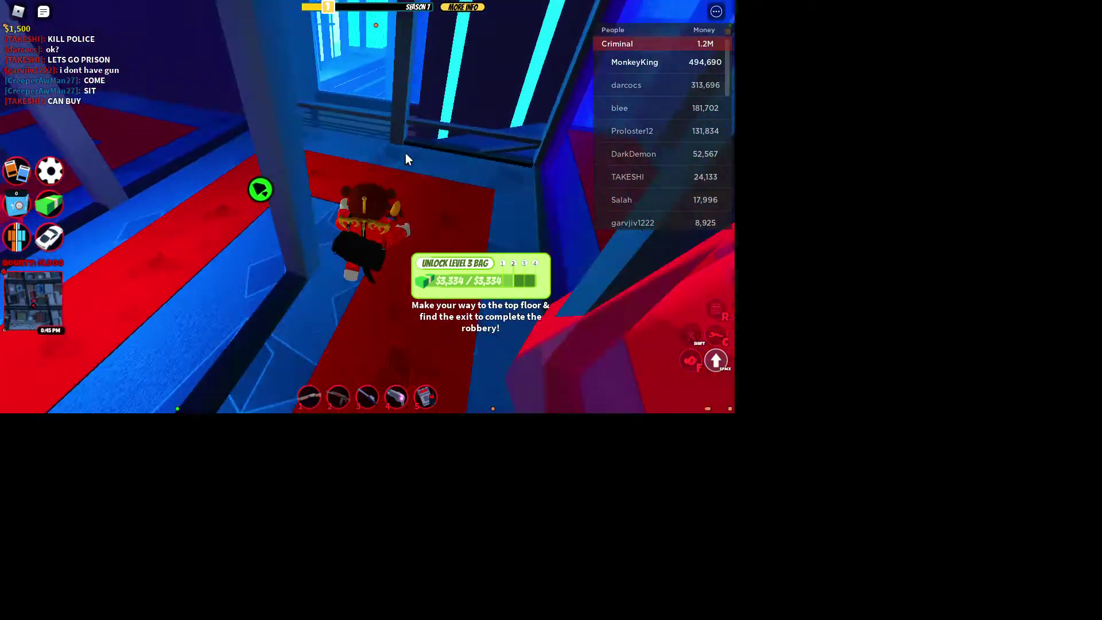
key(w)
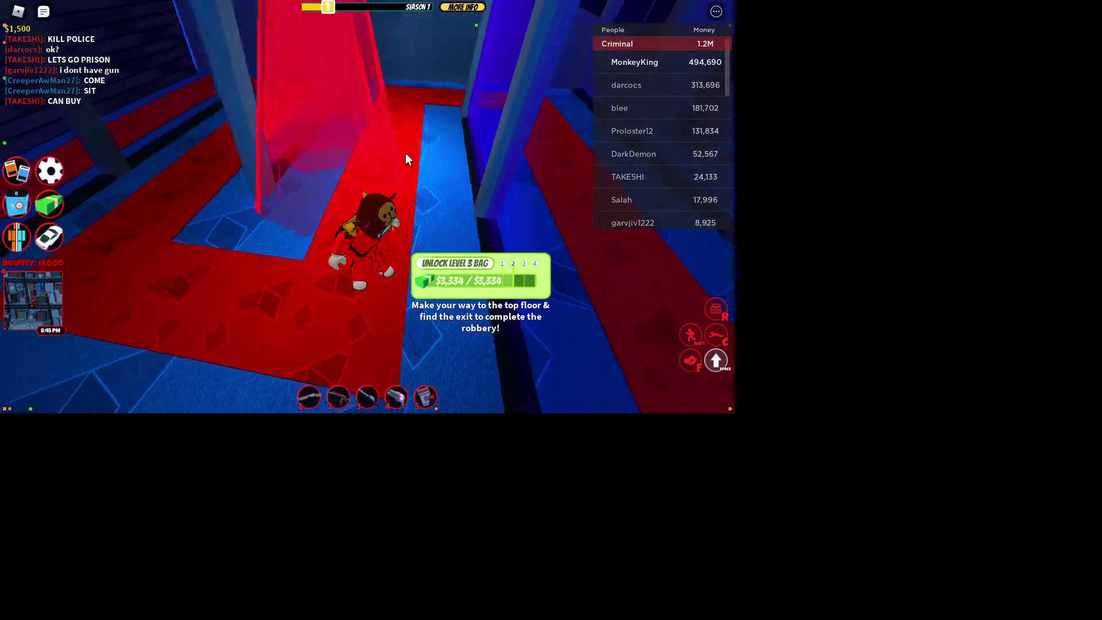
key(w)
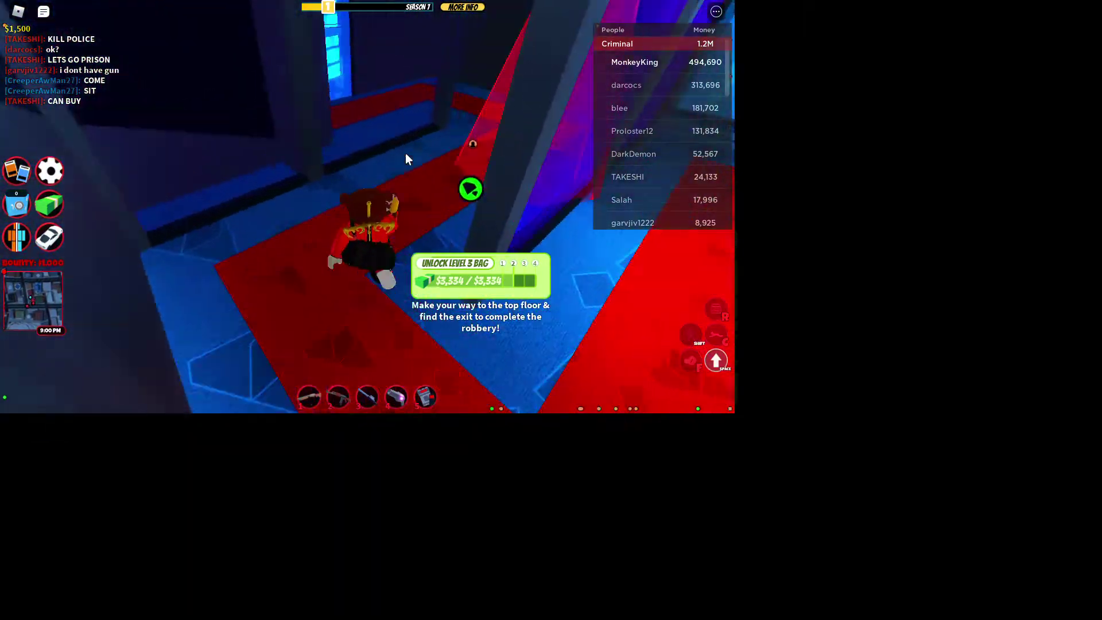
key(w)
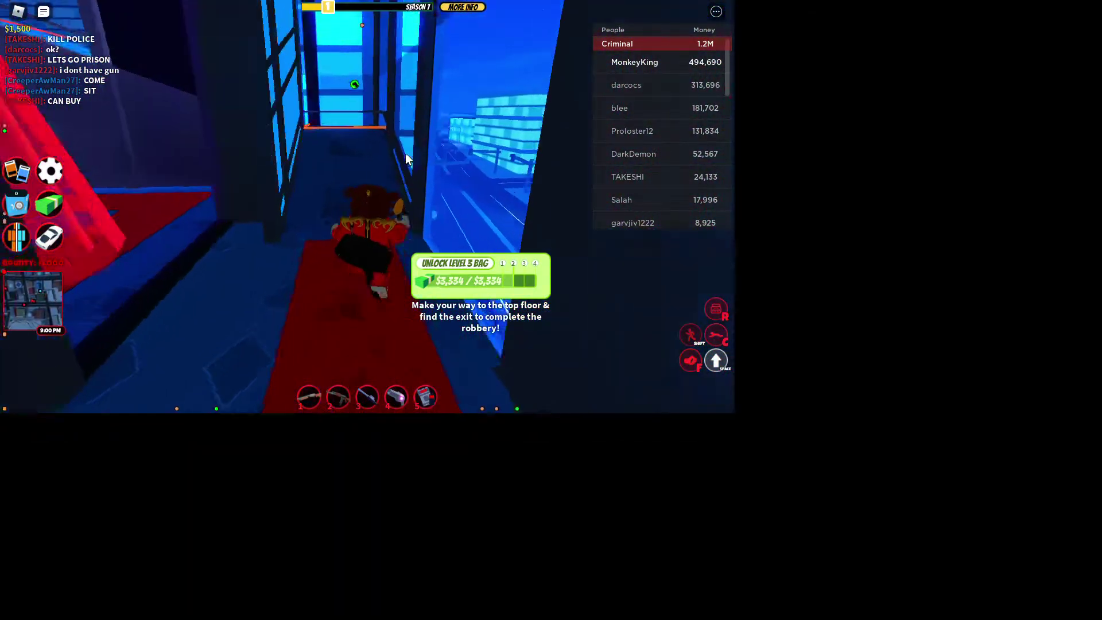
Step: Climb up the glass shaft and slip past the red laser tents
key(w)
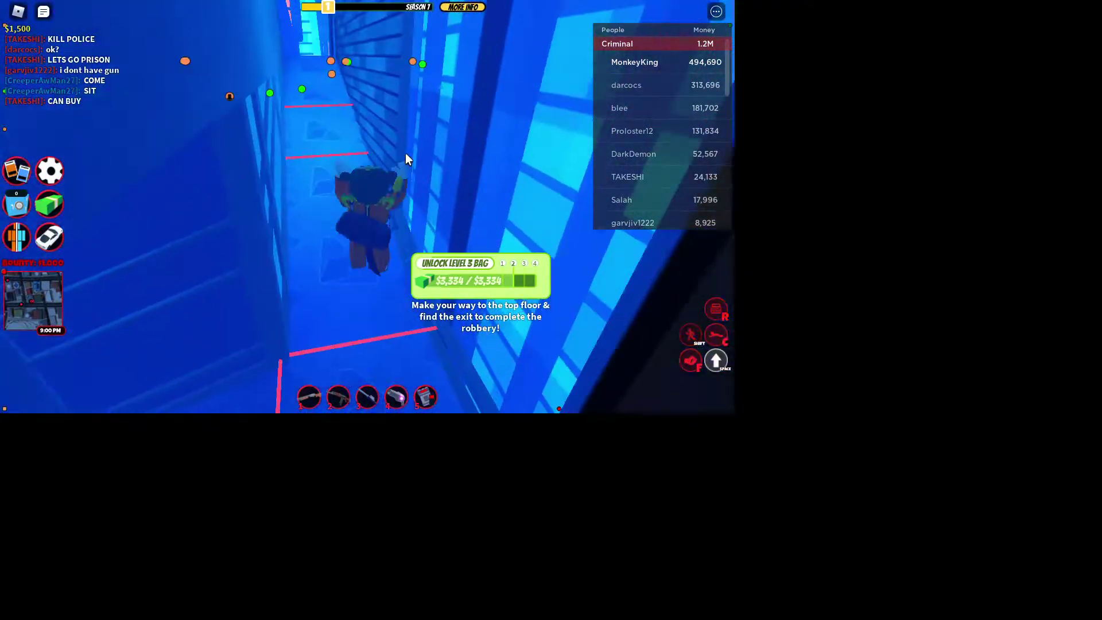
key(w)
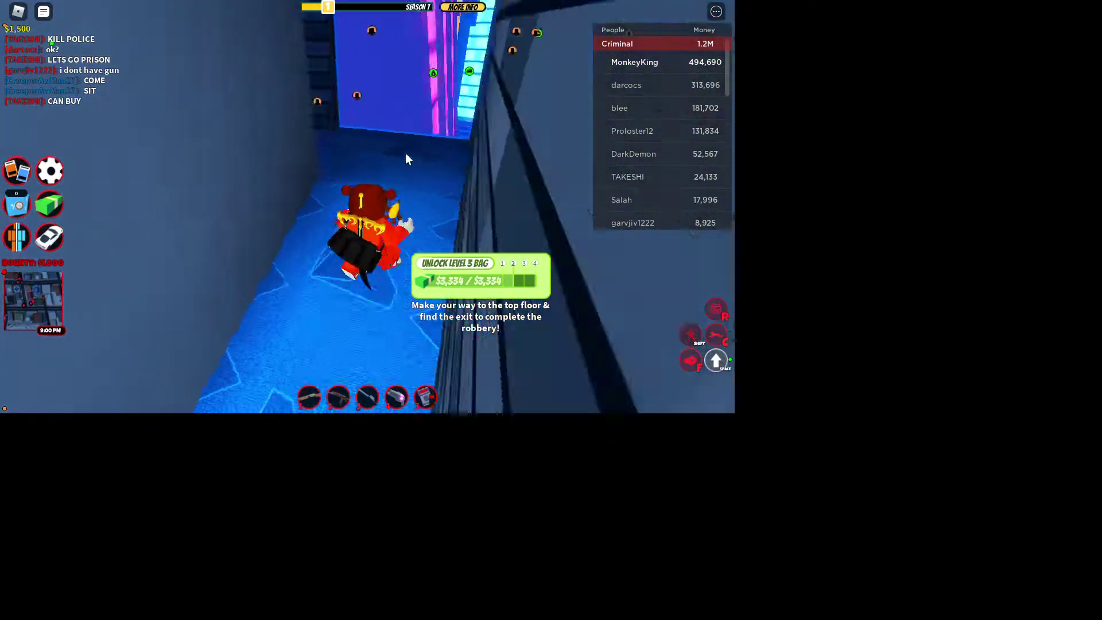
key(w)
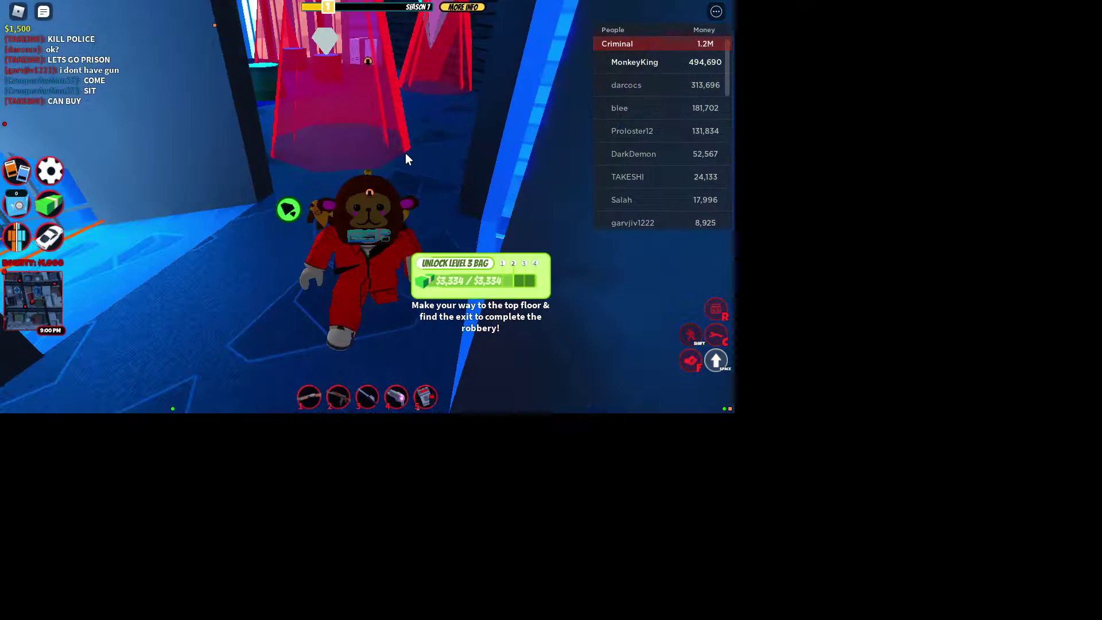
key(w)
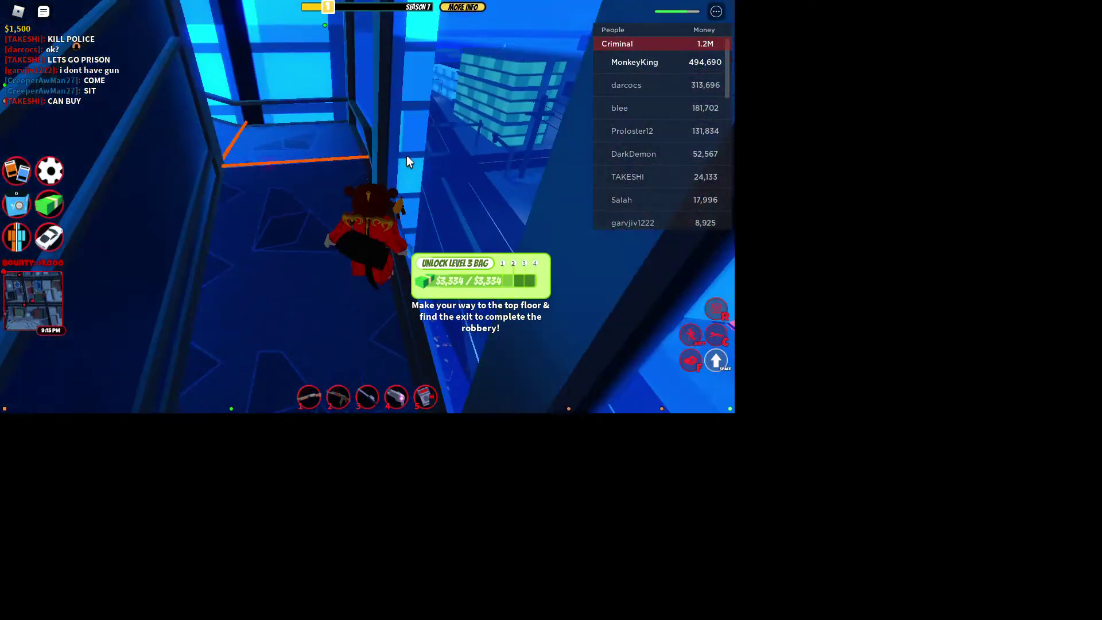
Step: Follow the ledge onto the stairs and run up into the orange-laser corridor
key(w)
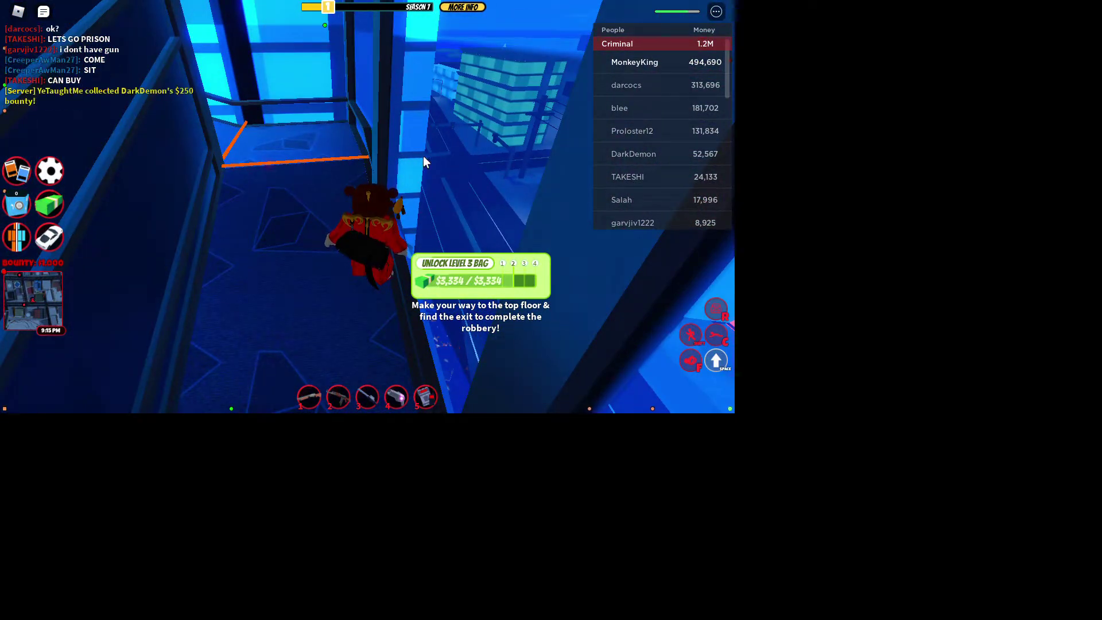
key(w)
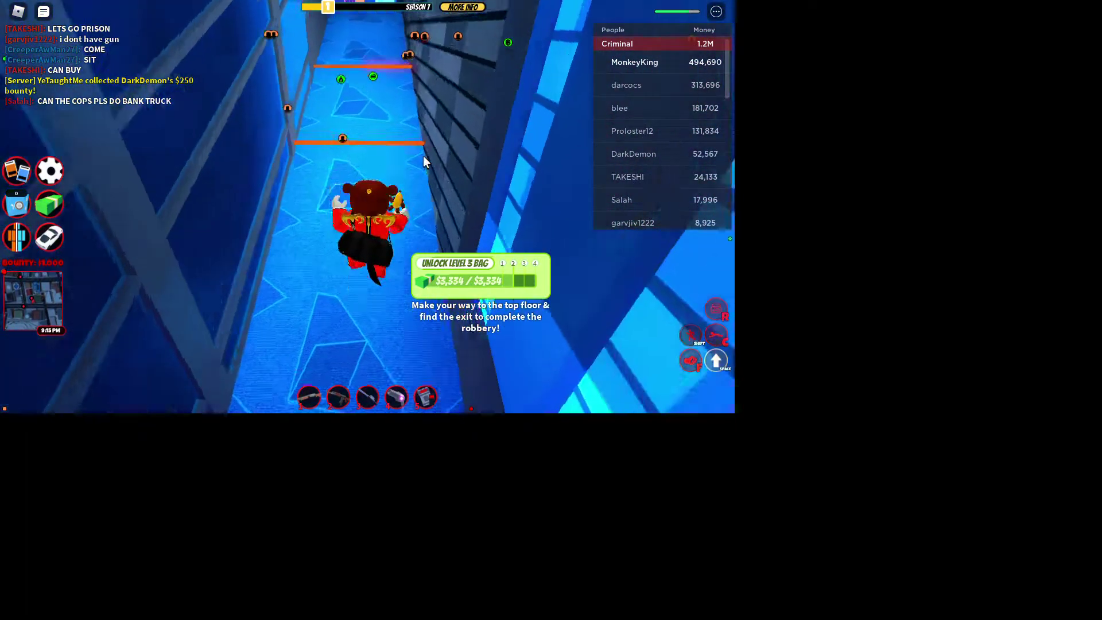
key(w)
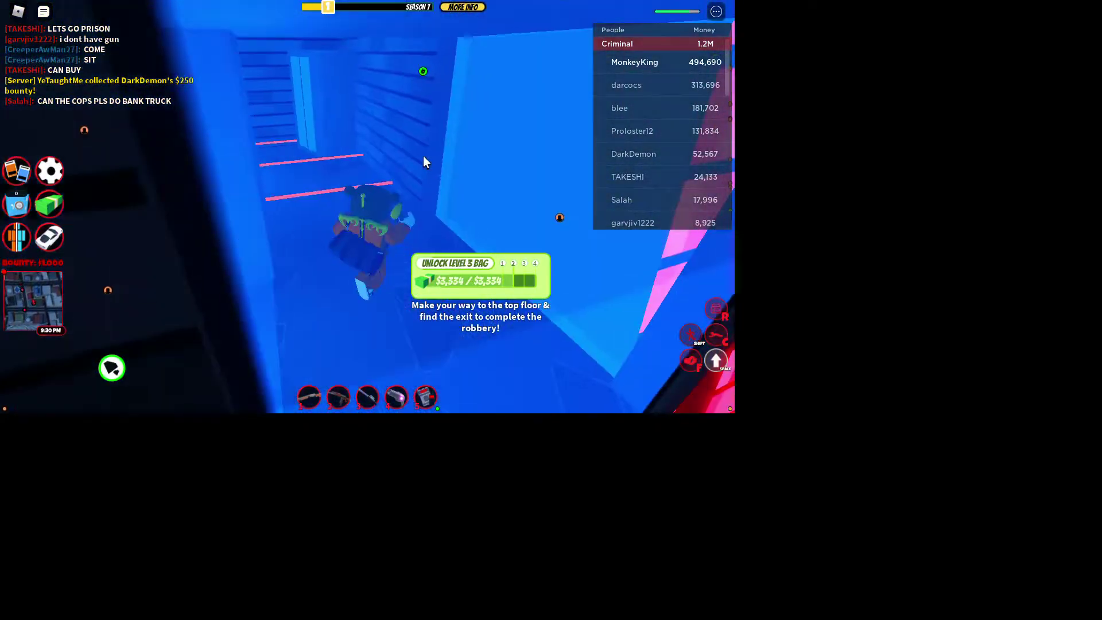
Step: Weave between the orange lasers across the laser room's walkways
key(w)
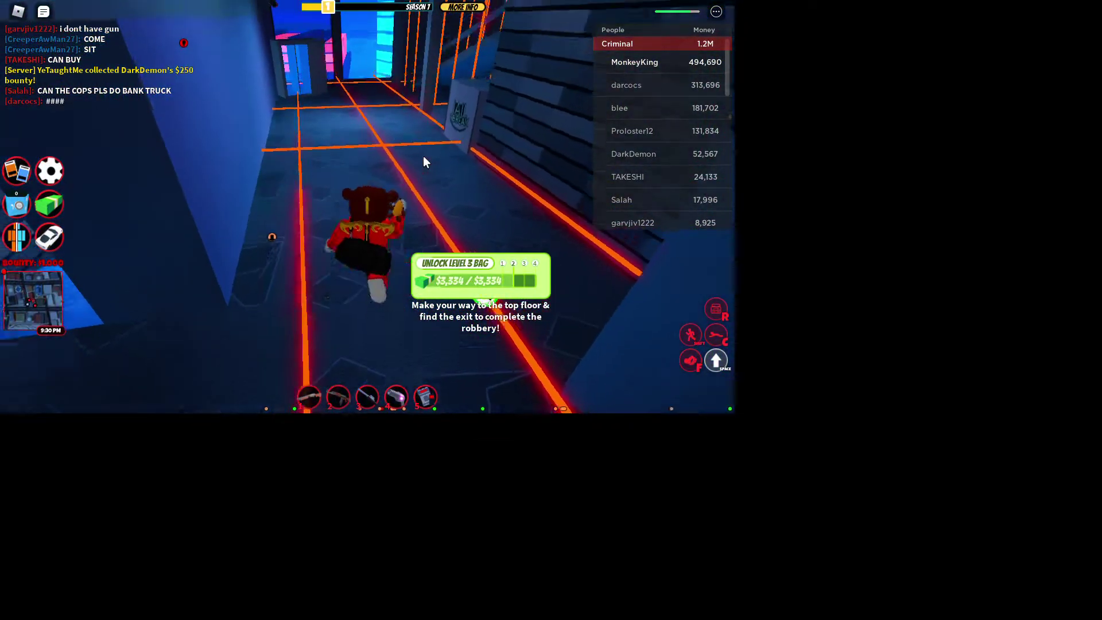
key(w)
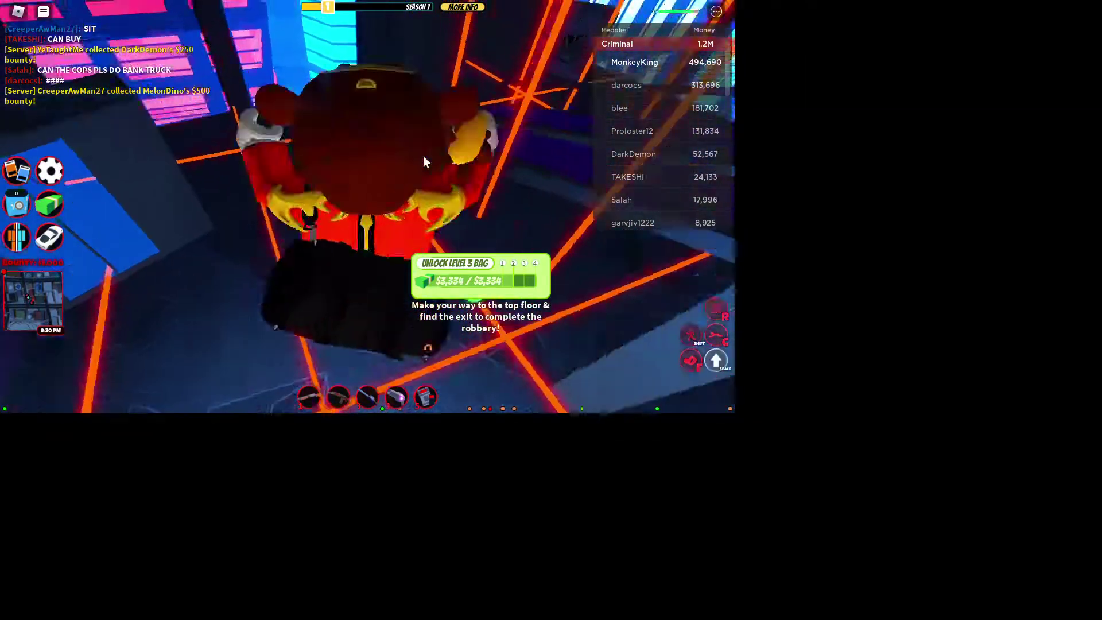
key(w)
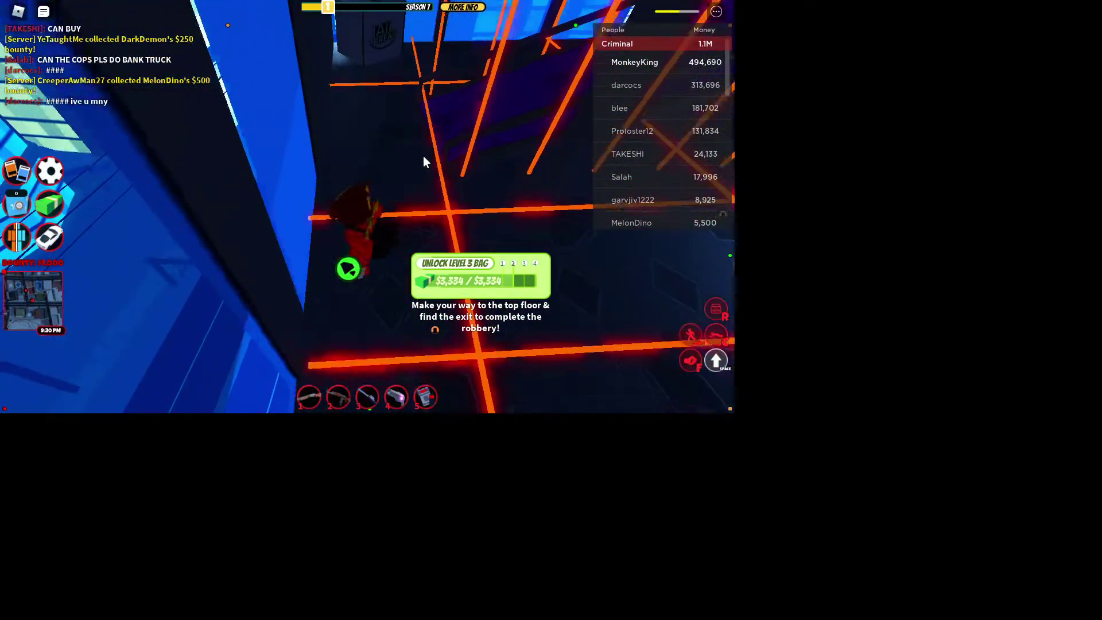
key(w)
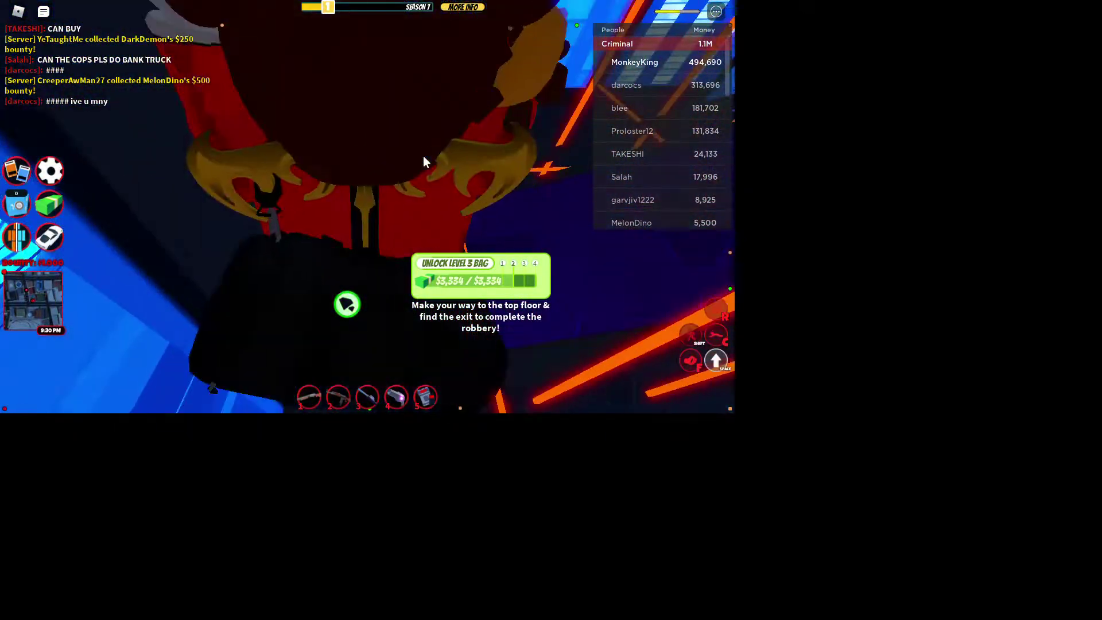
key(w)
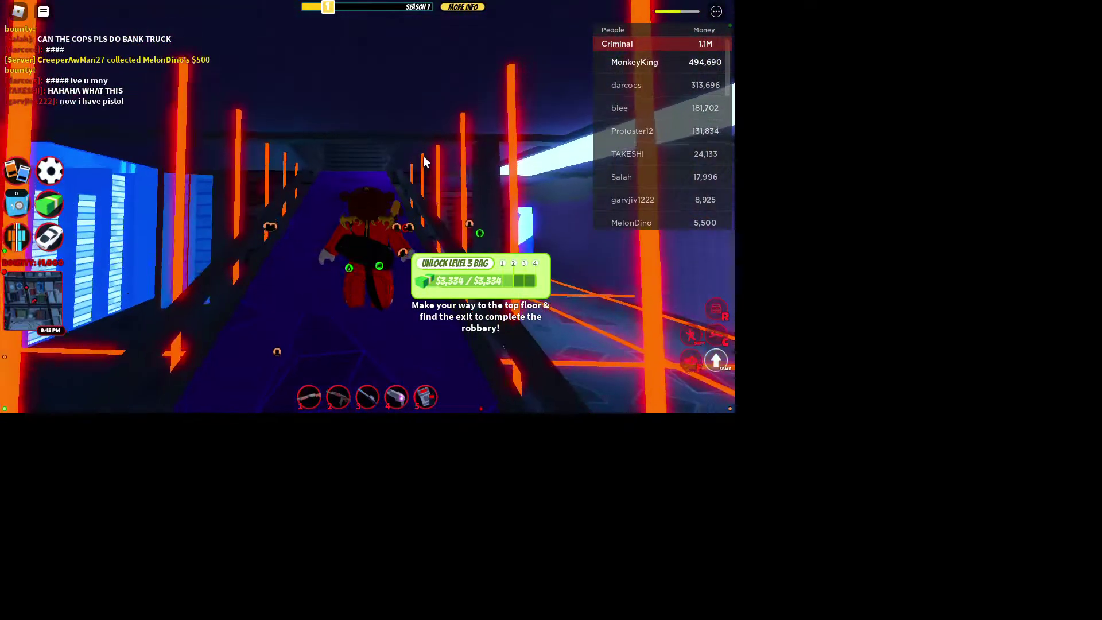
key(w)
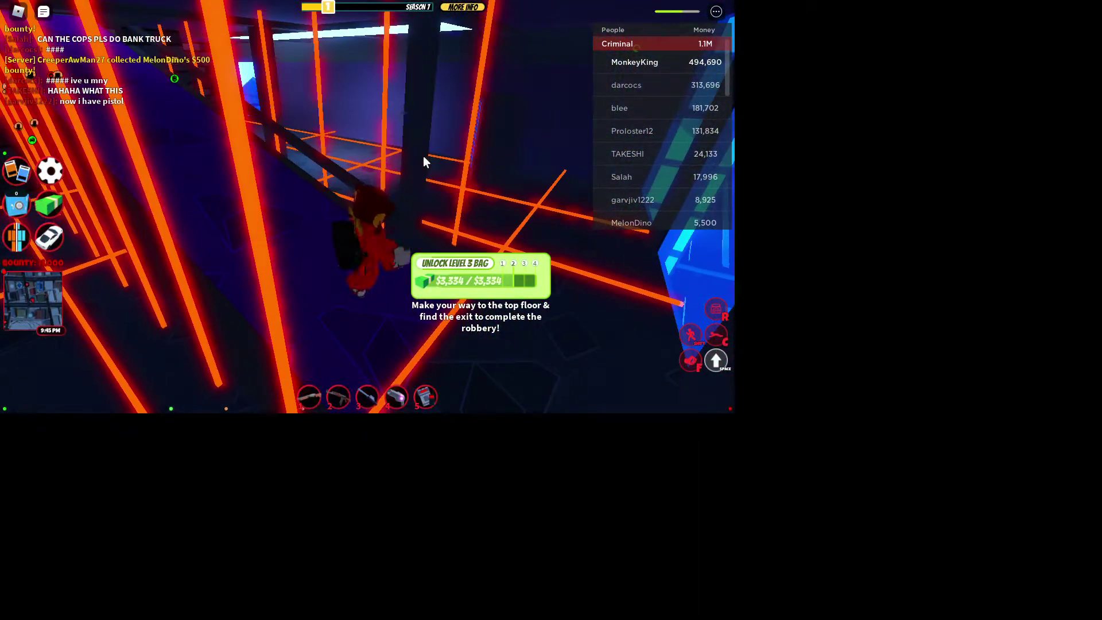
Step: Finish the laser corridor and climb the final stairs to the purple-floored top room
key(w)
key(w)
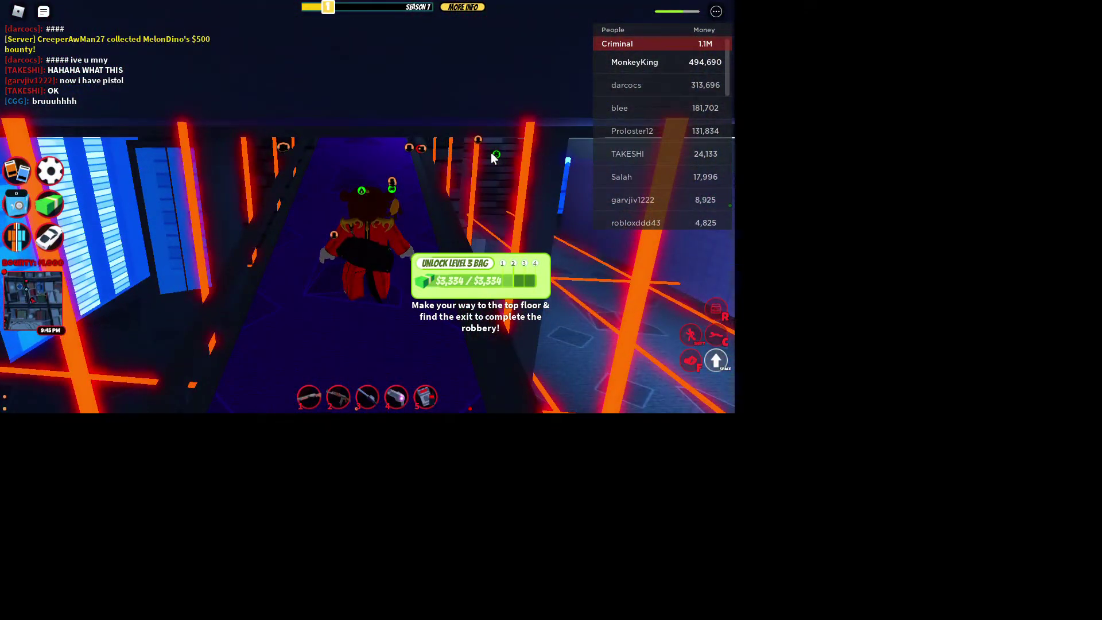
key(w)
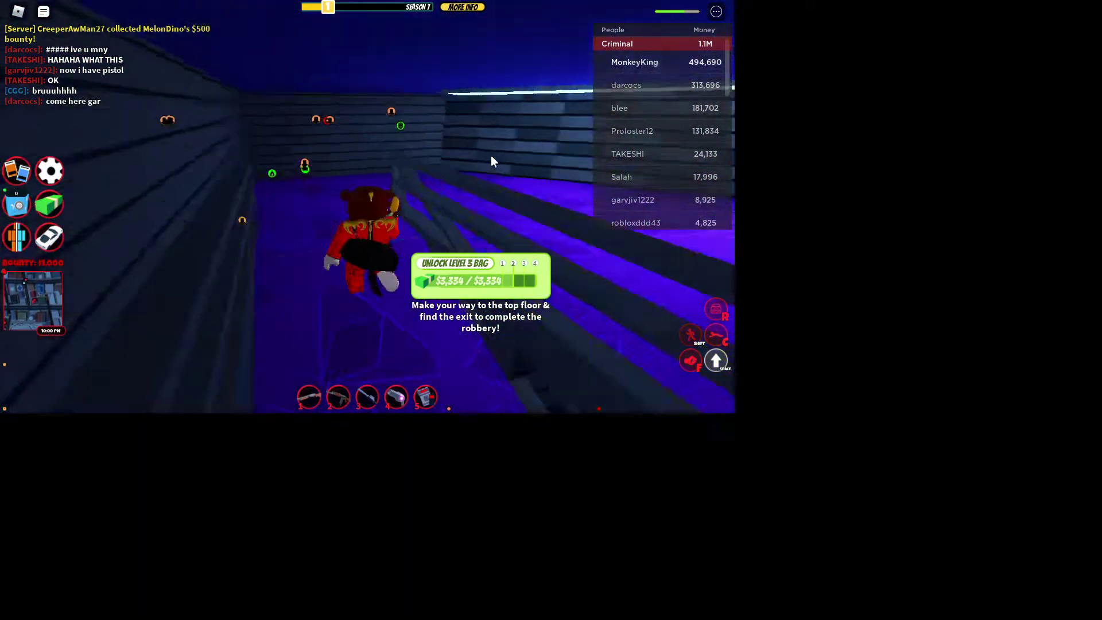
Step: Walk across the top-floor room to the exit door, completing the jewelry store robbery
key(w)
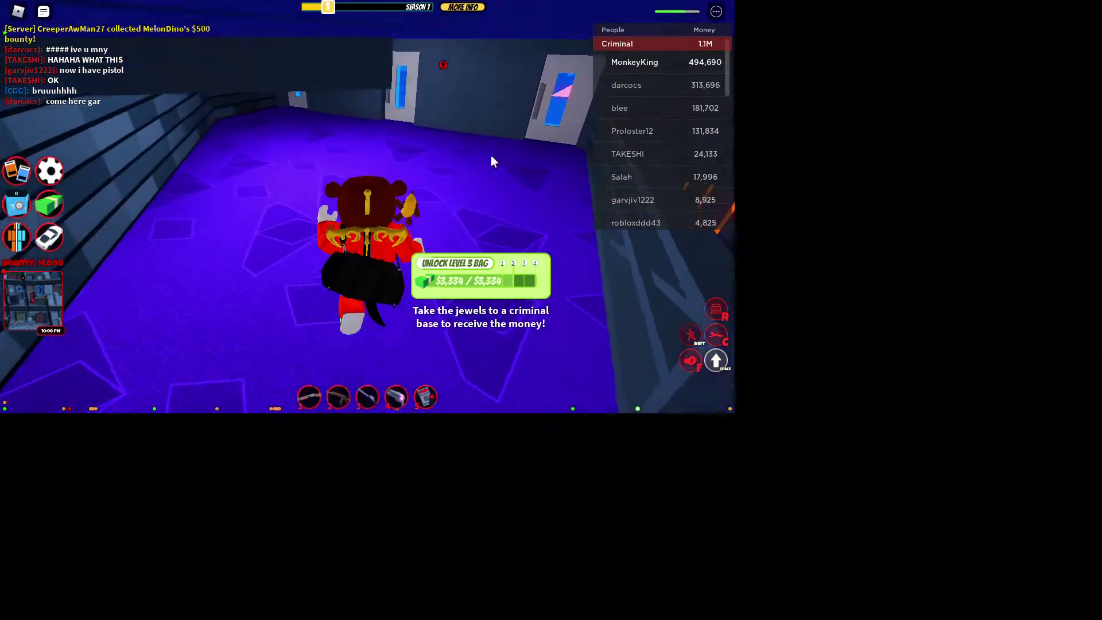
key(w)
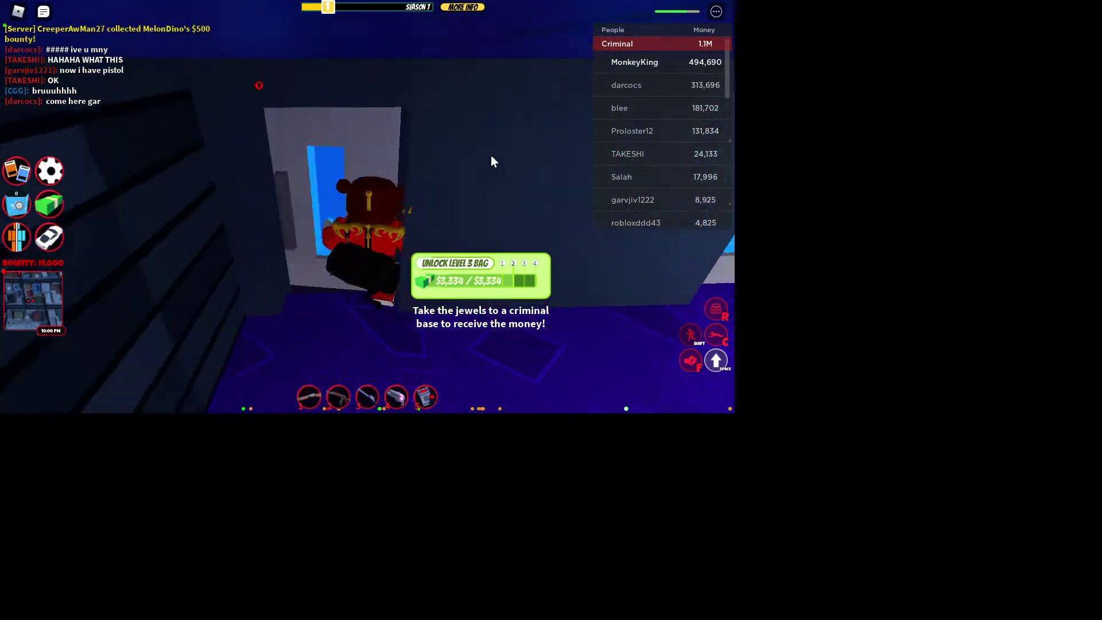